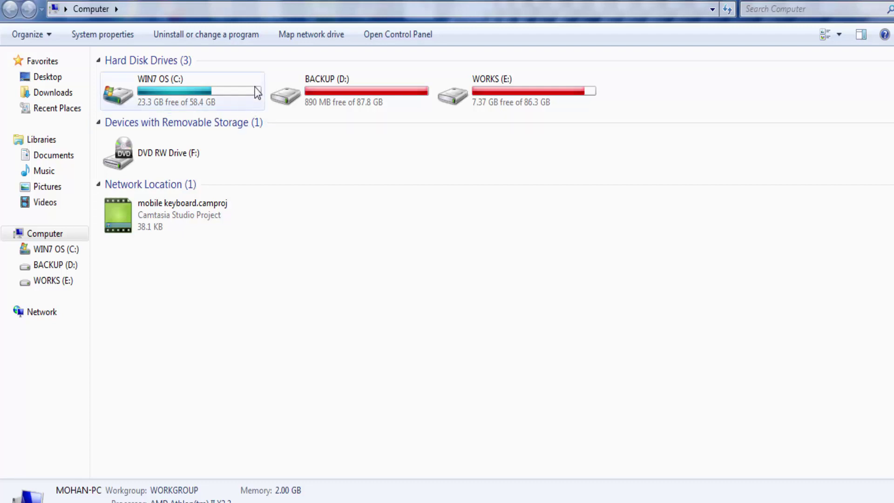
# Open Computer, then the WIN7 OS (C:) drive to list its 17 top-level items
pyautogui.moveTo(262, 98)
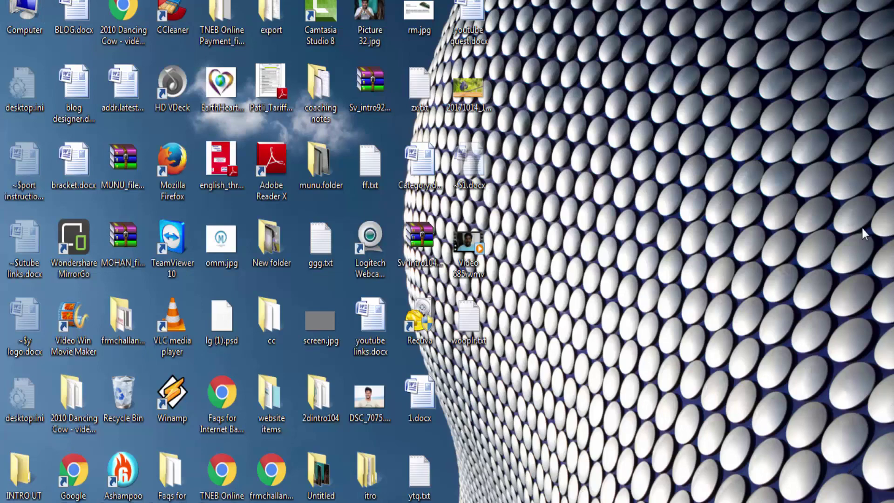
pyautogui.doubleClick(18, 19)
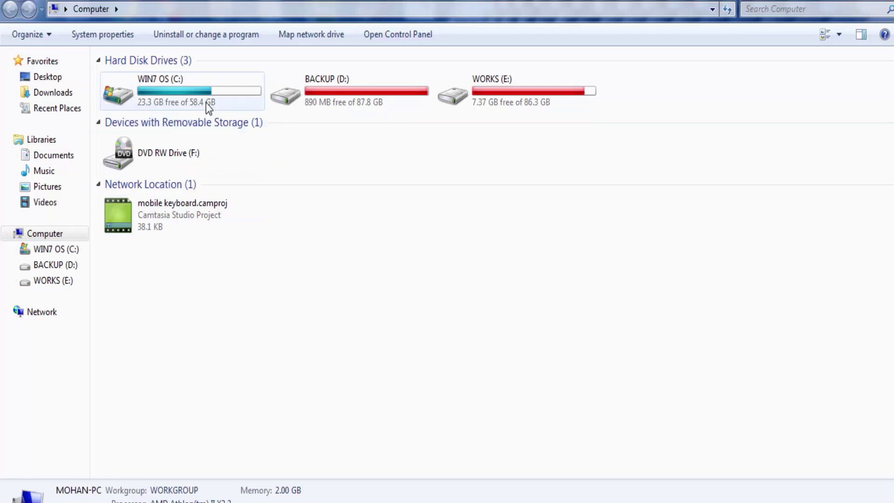
pyautogui.moveTo(261, 88)
pyautogui.doubleClick(215, 77)
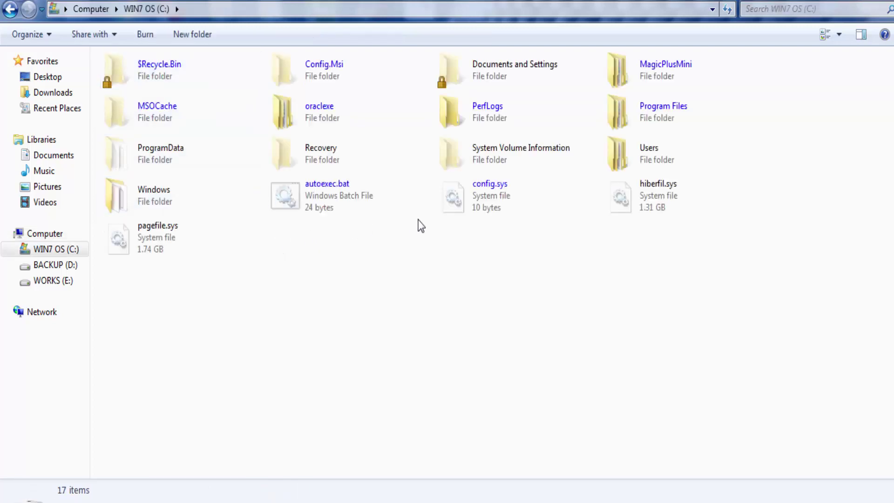
# Navigate to the C:\Windows\SoftwareDistribution\Download folder
pyautogui.doubleClick(232, 193)
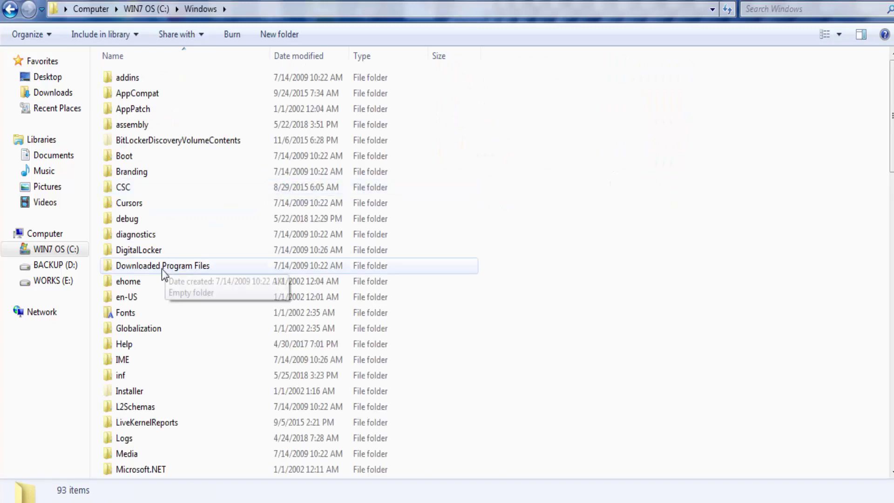
pyautogui.scroll(-4, 165, 305)
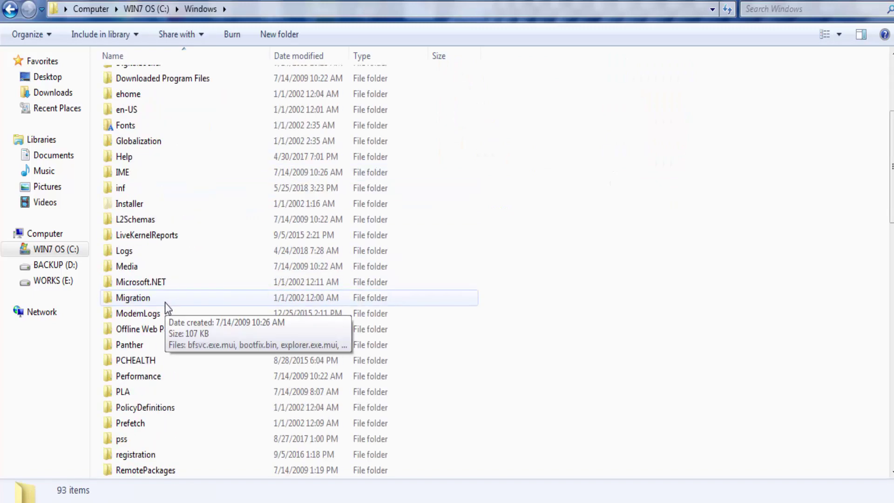
pyautogui.scroll(-1, 165, 303)
pyautogui.scroll(-4, 165, 302)
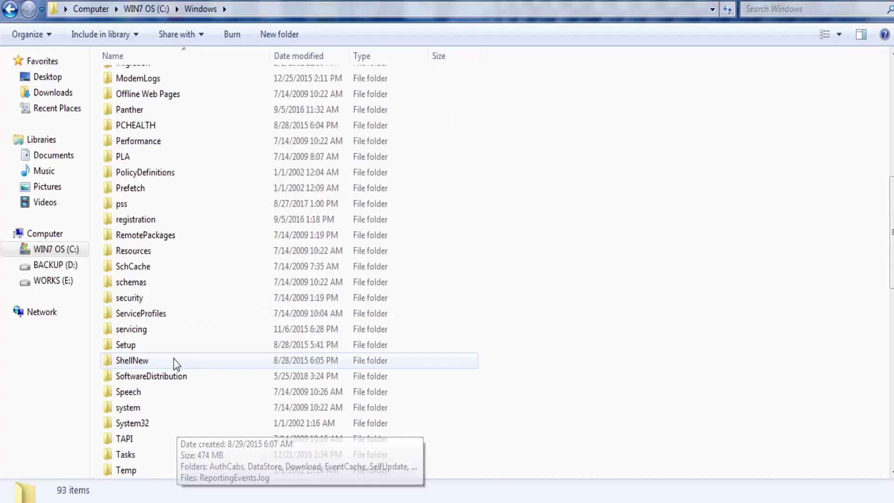
pyautogui.doubleClick(176, 377)
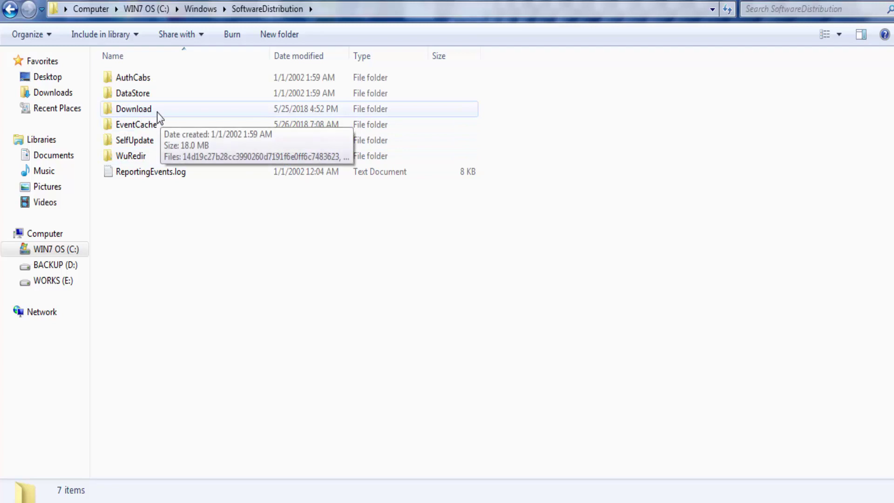
pyautogui.doubleClick(159, 112)
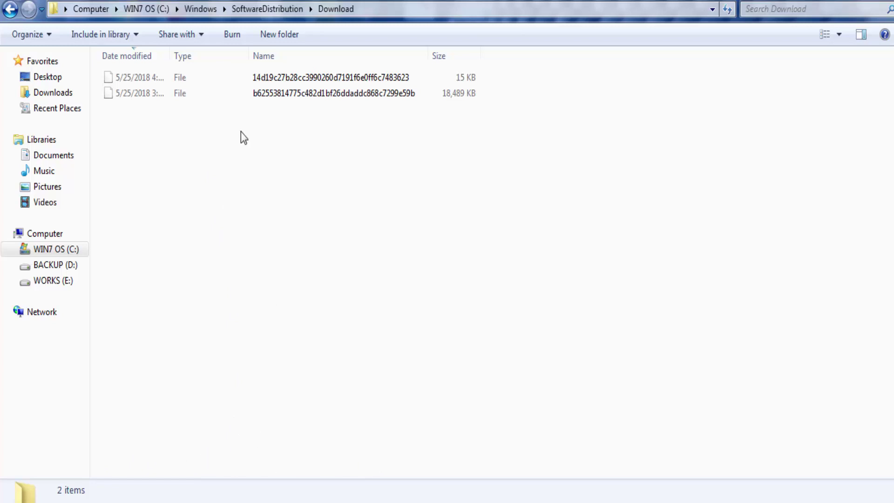
# Send both downloaded update files to the Recycle Bin and close Explorer
pyautogui.moveTo(219, 132); pyautogui.dragTo(219, 61)
pyautogui.rightClick(267, 75)
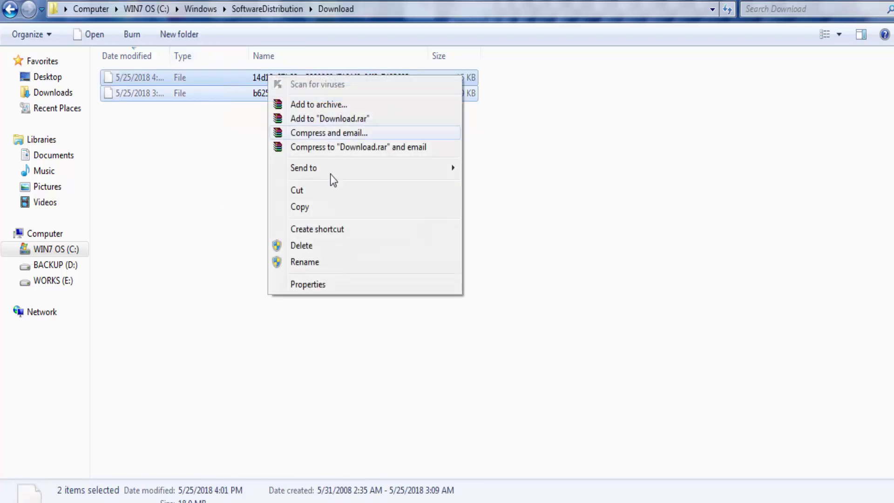
pyautogui.click(308, 243)
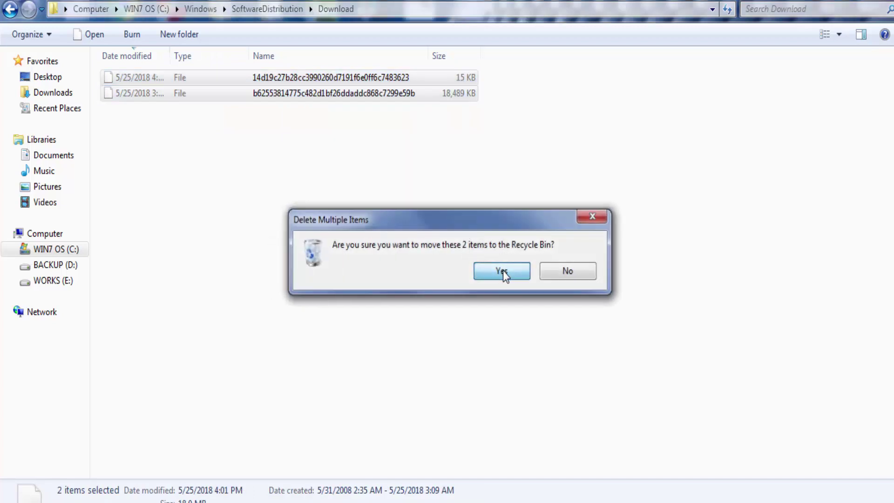
pyautogui.click(503, 271)
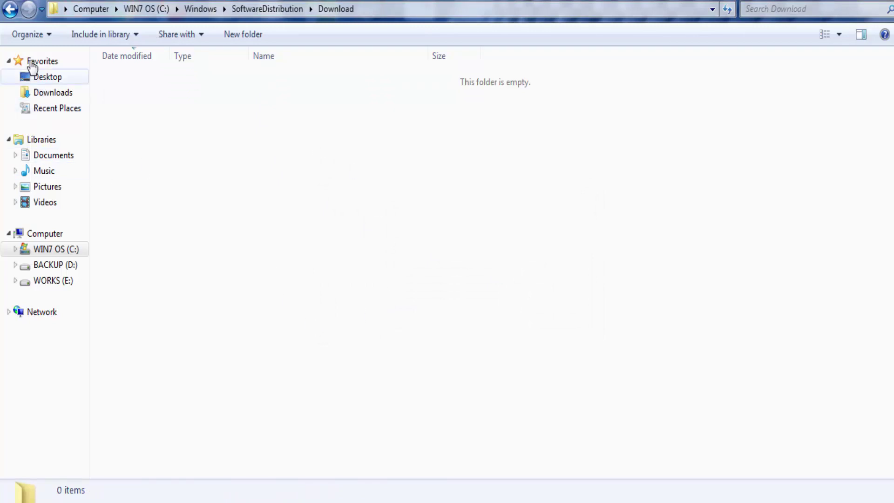
pyautogui.click(10, 10)
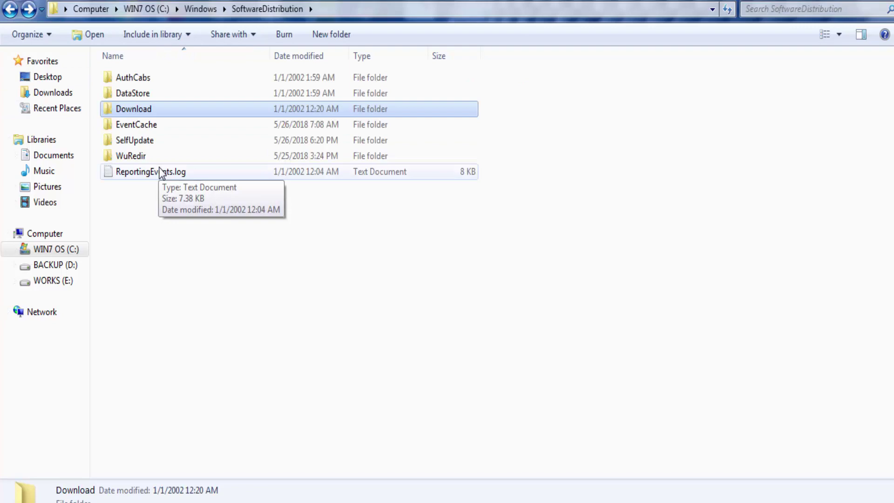
pyautogui.press('super+d')
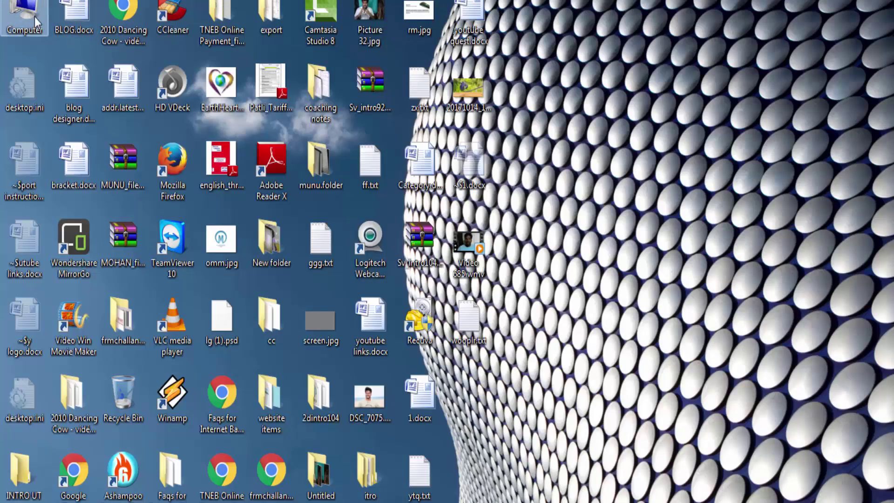
# Search the Start menu for 'dis' with the On-Screen Keyboard and launch Disk Cleanup
pyautogui.doubleClick(35, 17)
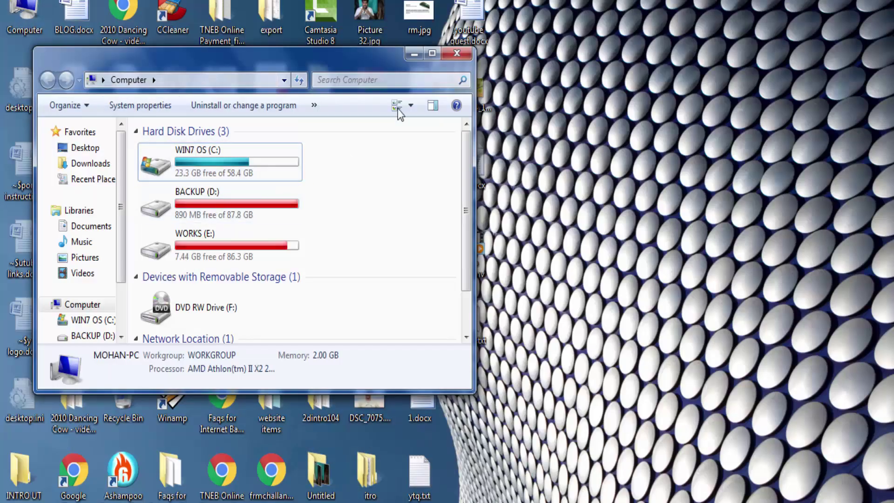
pyautogui.click(456, 53)
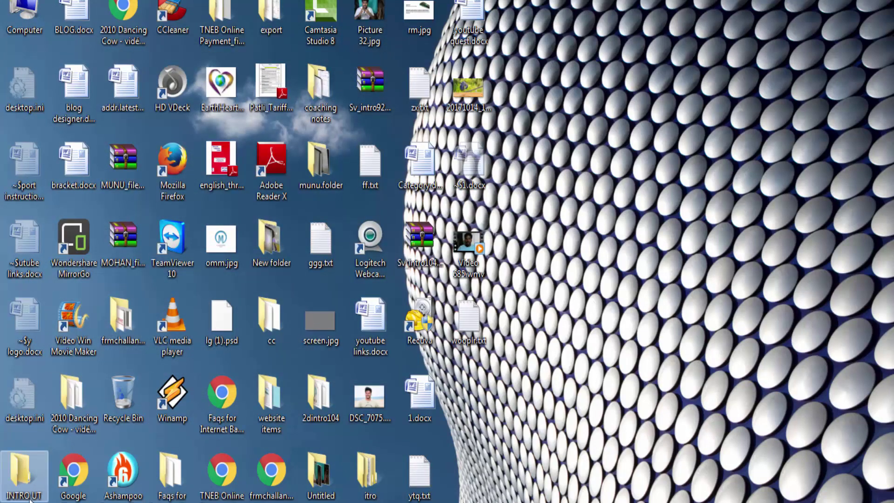
pyautogui.press('super')
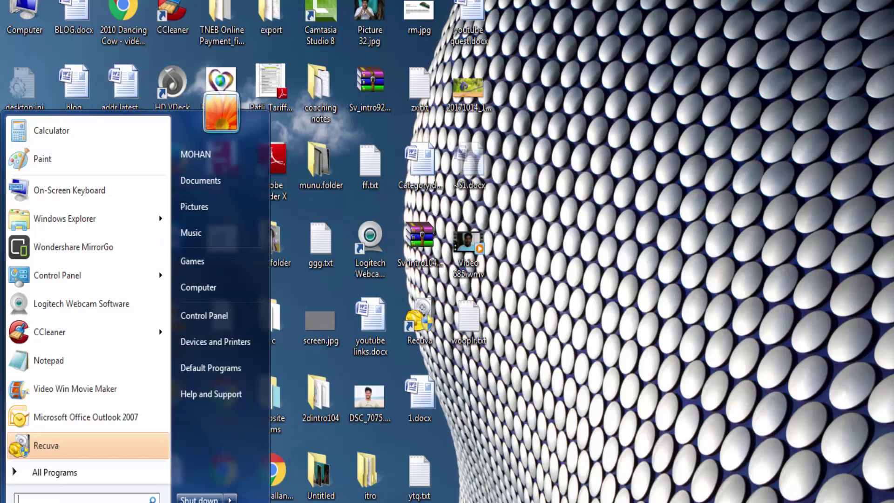
pyautogui.press('Escape')
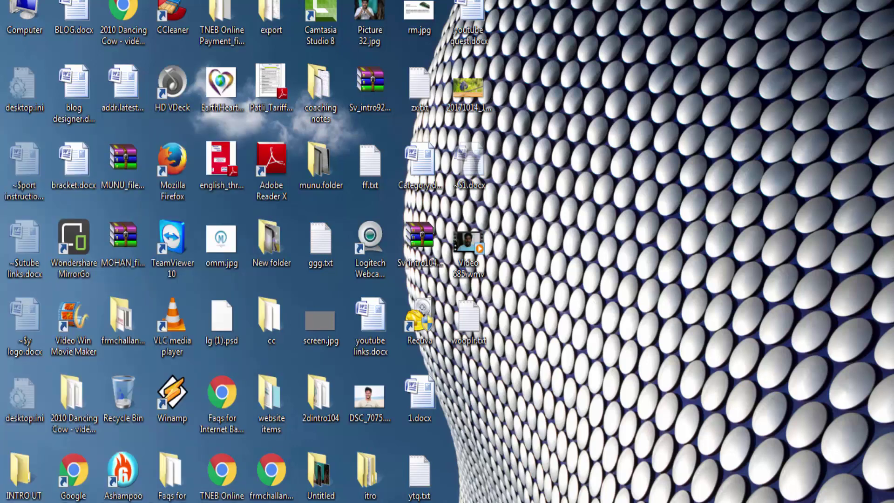
pyautogui.press('super')
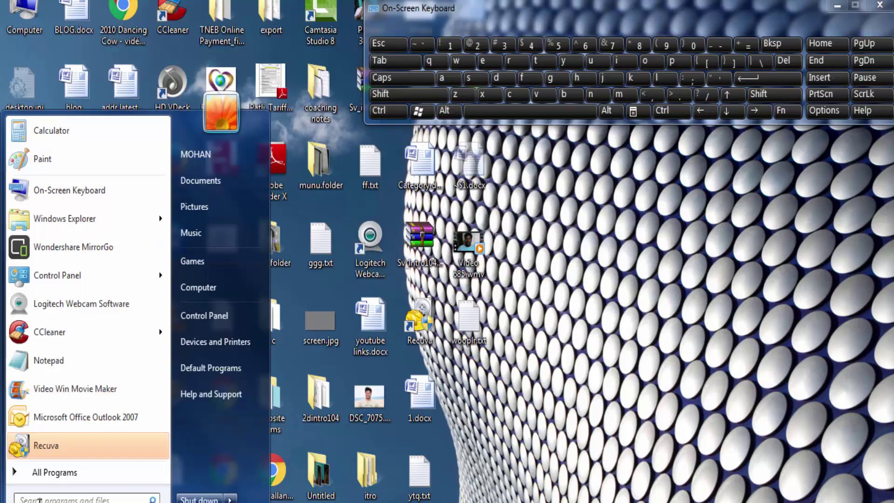
pyautogui.click(503, 78)
pyautogui.click(620, 63)
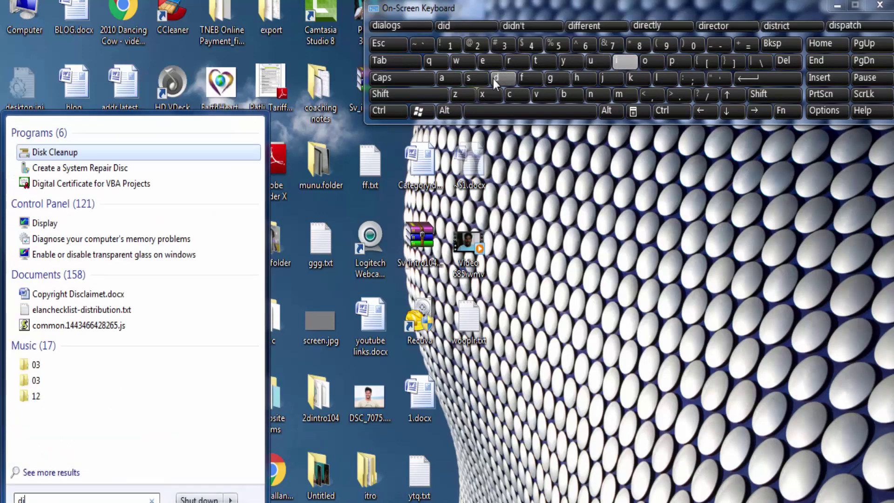
pyautogui.click(474, 77)
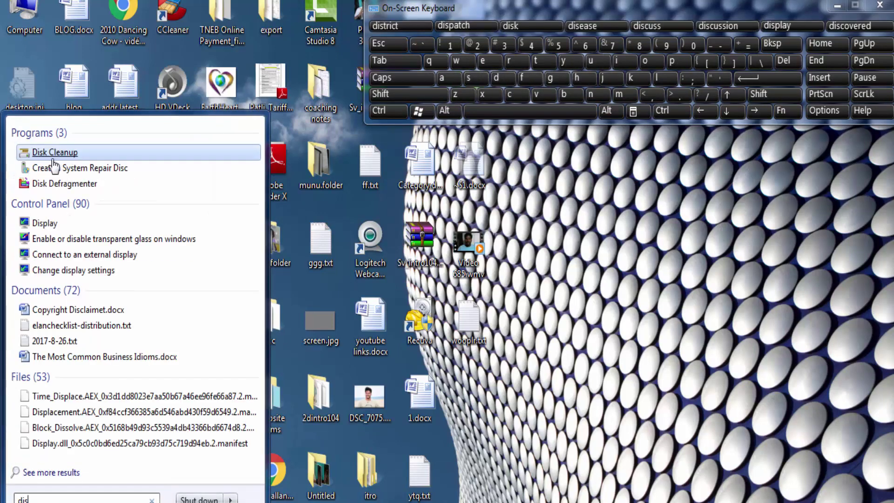
pyautogui.click(137, 157)
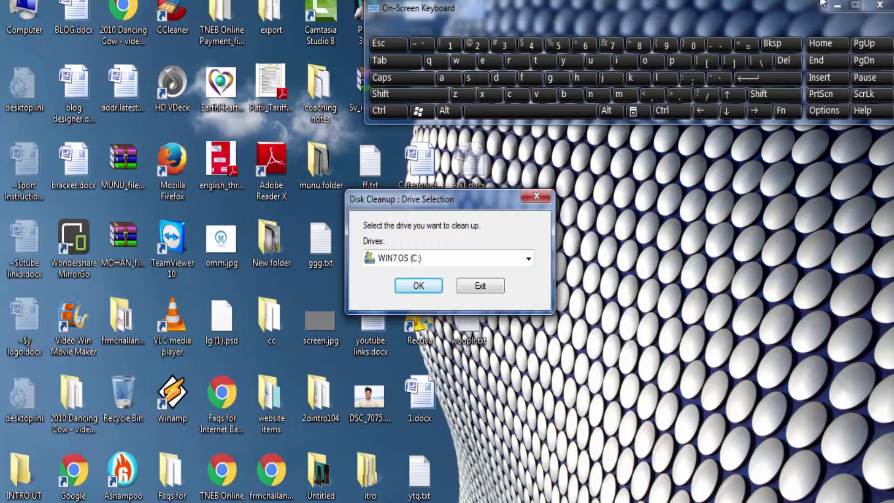
# Hide the On-Screen Keyboard and scan the WIN7 OS (C:) drive
pyautogui.click(835, 6)
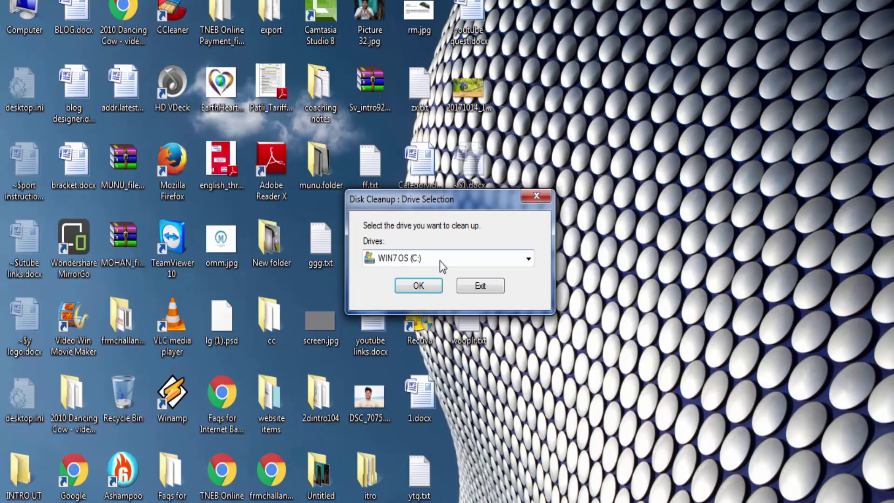
pyautogui.click(425, 282)
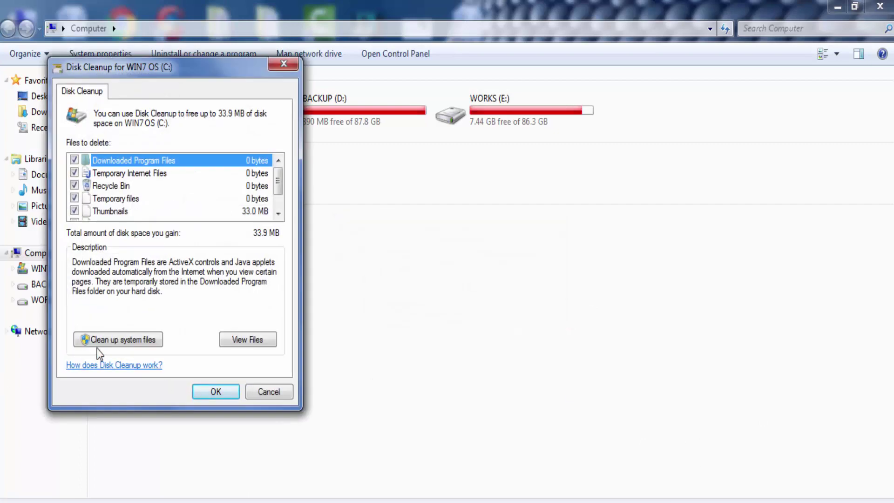
# Permanently delete the checked file categories, about 33.9 MB, confirming Delete Files
pyautogui.scroll(-1, 200, 205)
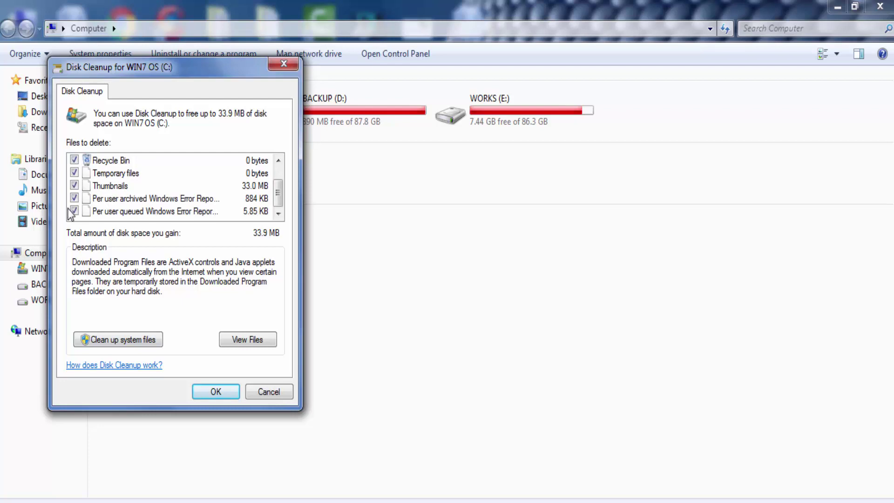
pyautogui.scroll(1, 80, 207)
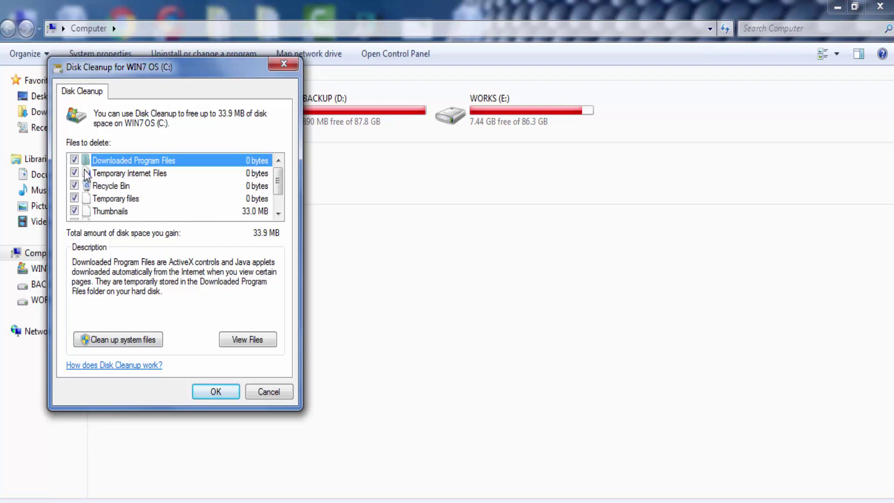
pyautogui.scroll(-1, 78, 215)
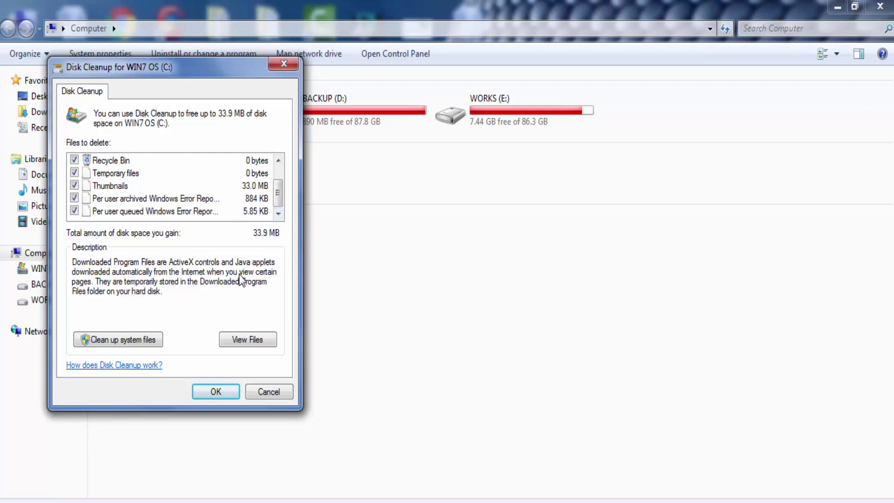
pyautogui.click(216, 392)
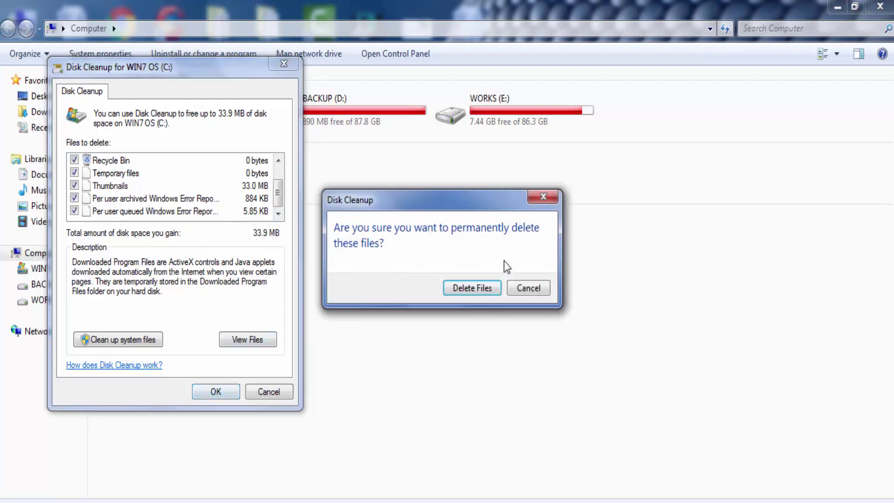
pyautogui.click(472, 288)
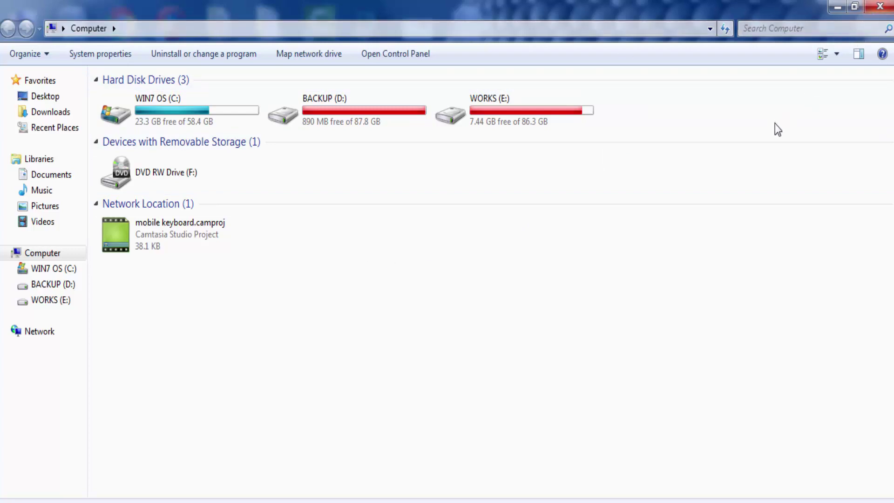
# Bring back the Computer window showing C: at 23.3 GB free of 58.4 GB
pyautogui.click(837, 7)
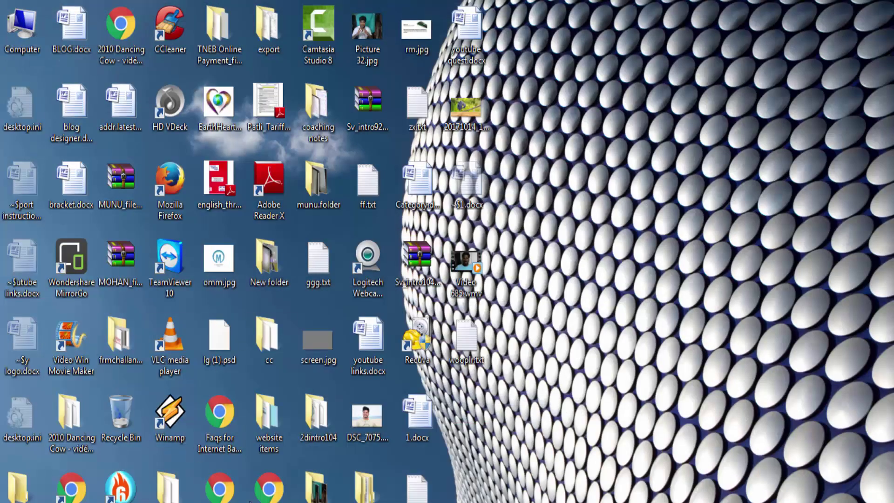
pyautogui.click(261, 501)
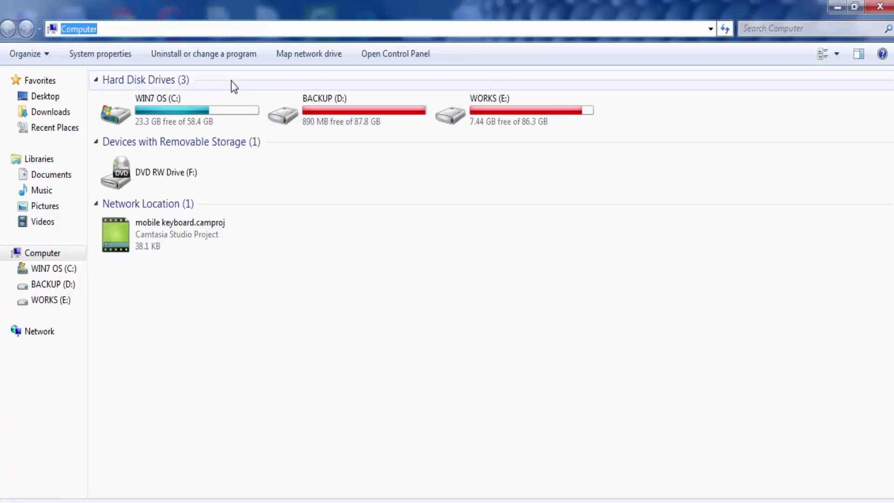
pyautogui.click(365, 253)
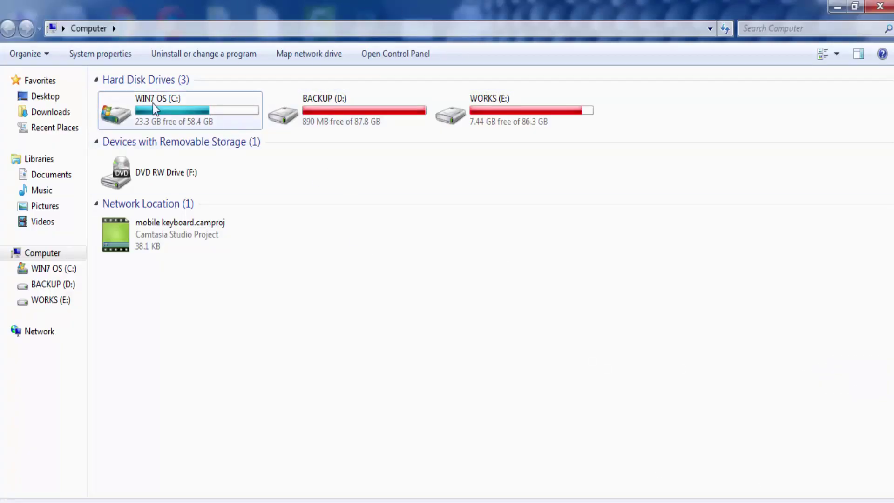
# Search WIN7 OS (C:) for size:gigantic, listing 15 files like pagefile.sys and hiberfil.sys
pyautogui.doubleClick(197, 112)
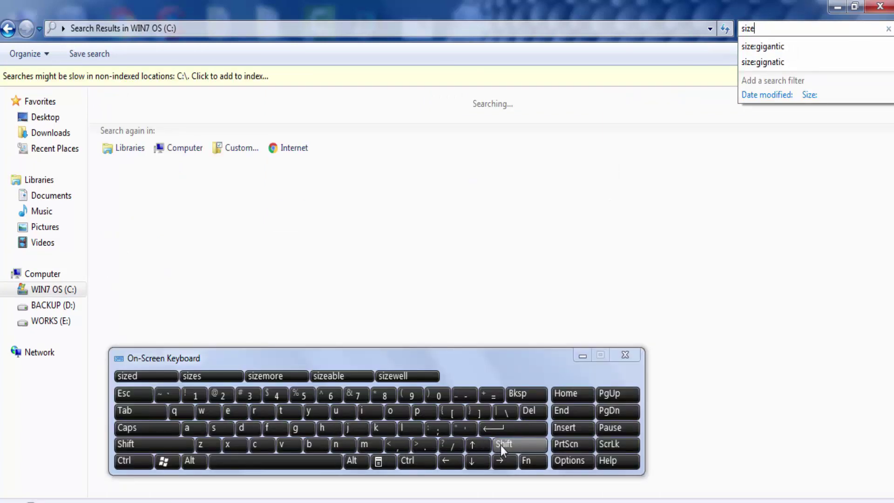
pyautogui.click(503, 444)
pyautogui.click(437, 427)
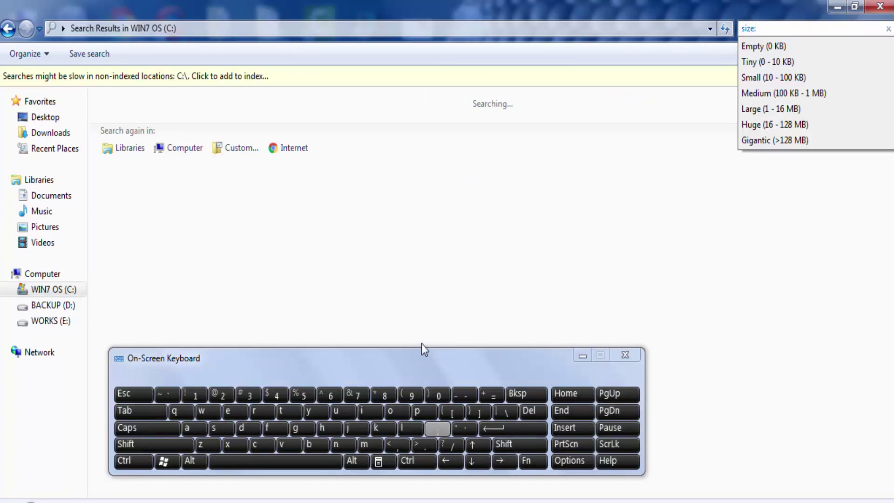
pyautogui.click(296, 428)
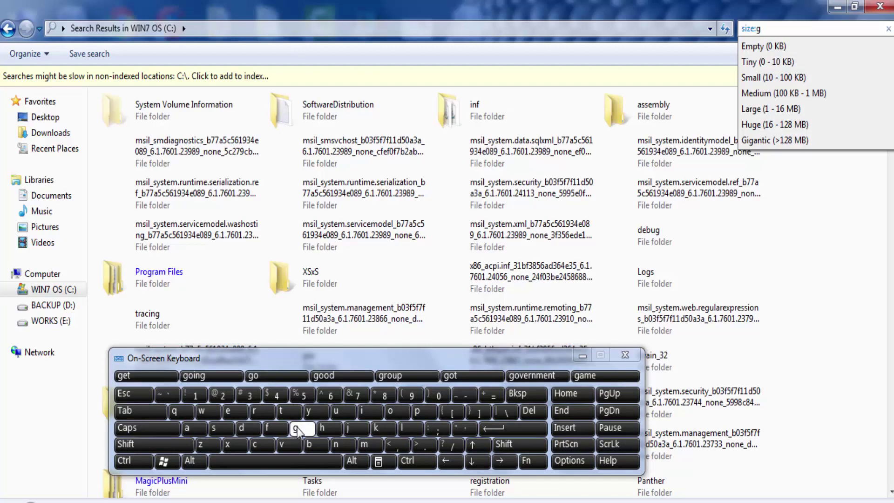
pyautogui.click(775, 140)
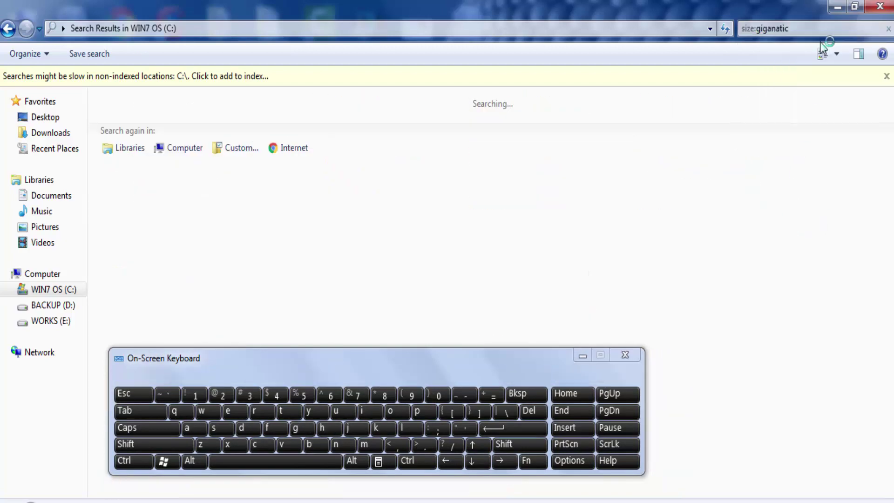
pyautogui.click(798, 28)
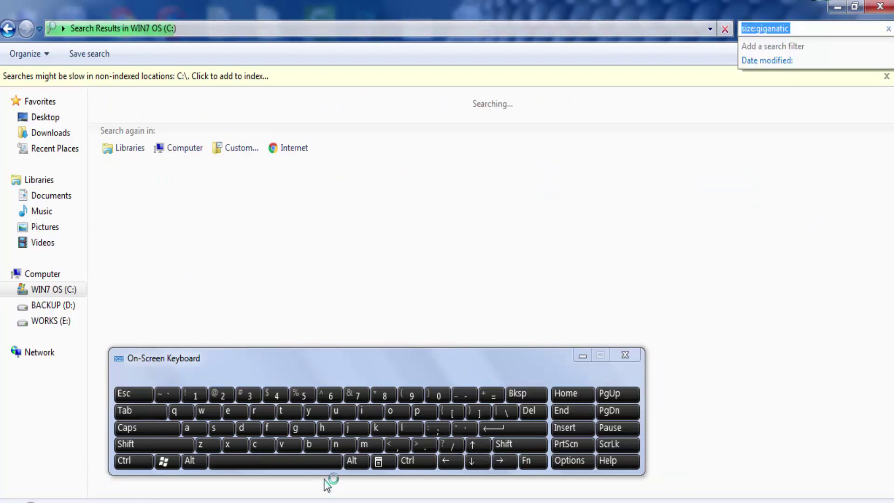
pyautogui.click(328, 467)
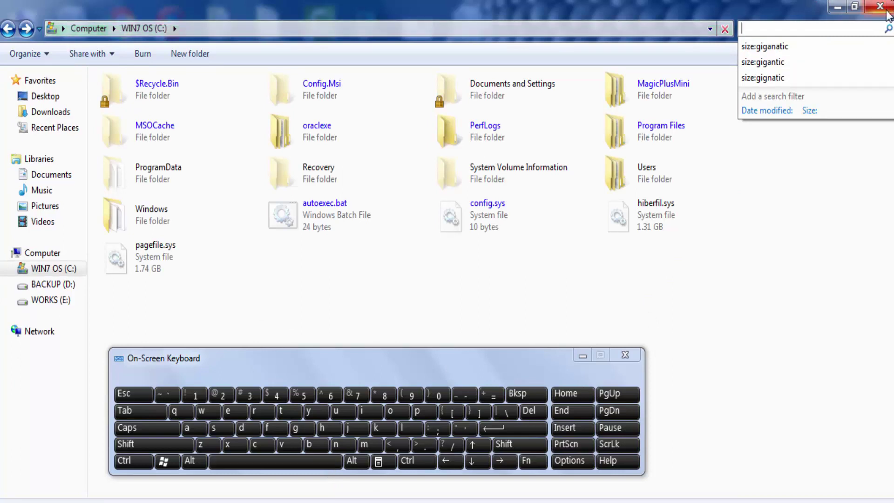
pyautogui.click(786, 61)
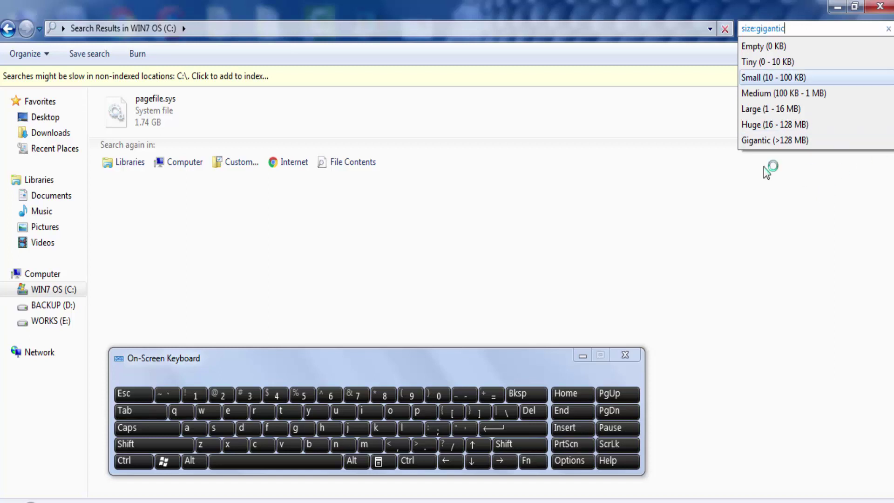
pyautogui.click(583, 356)
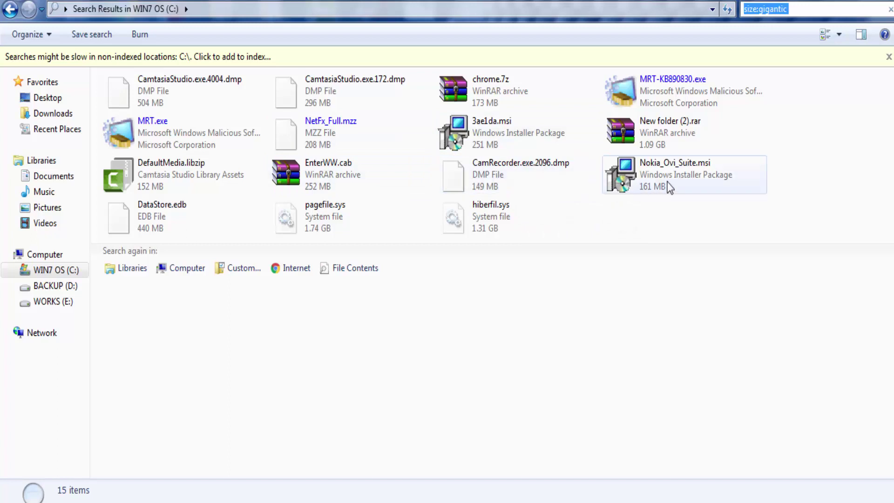
# Delete Nokia_Ovi_Suite.msi (161 MB) from the search results to the Recycle Bin
pyautogui.rightClick(666, 165)
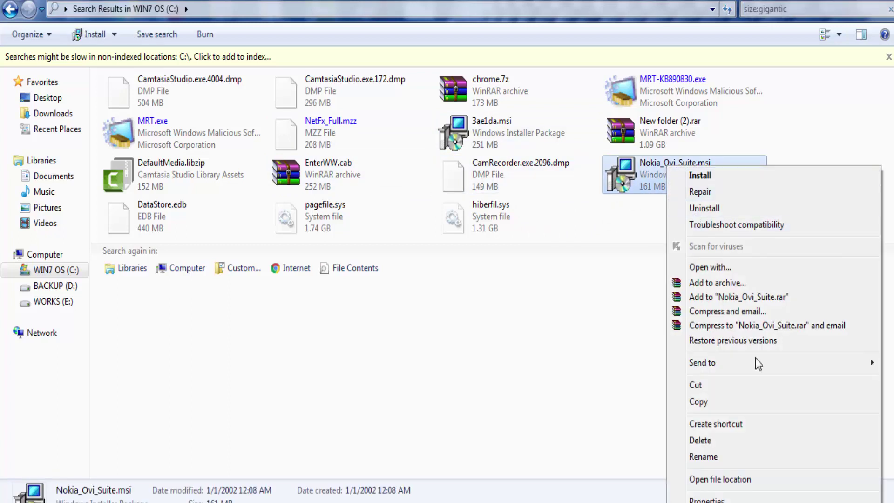
pyautogui.click(708, 440)
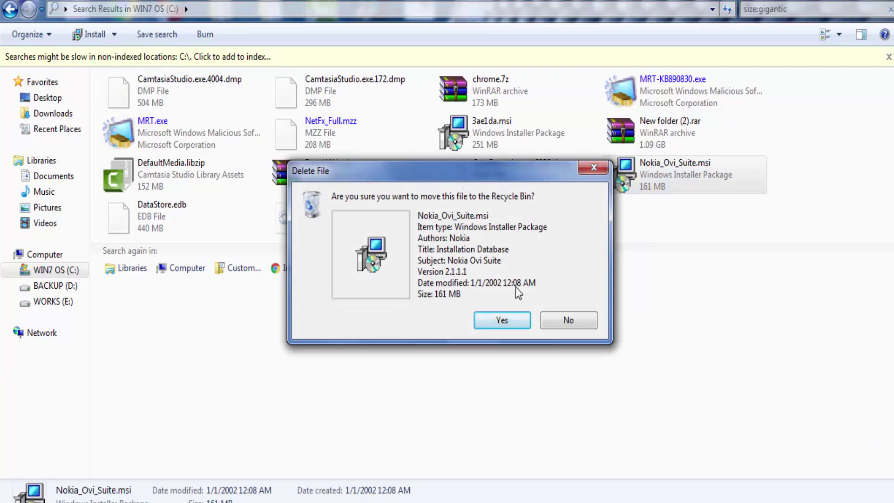
pyautogui.click(509, 314)
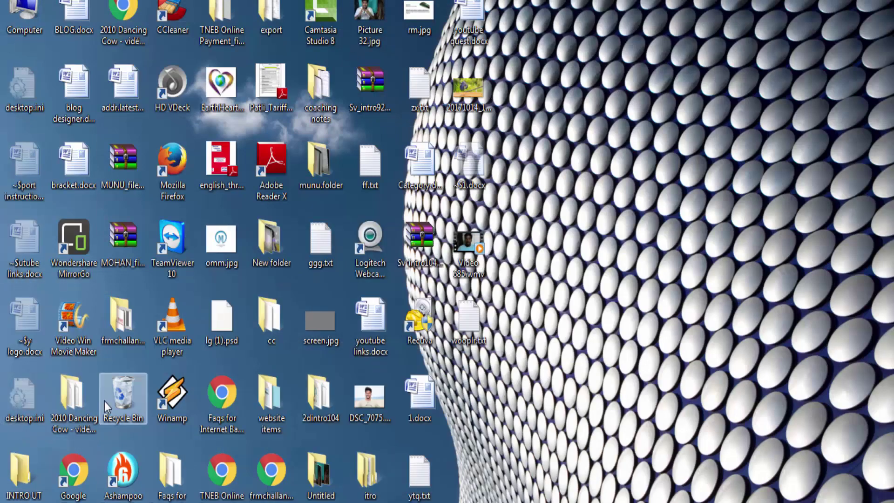
# Permanently delete Nokia_Ovi_Suite.msi from the Recycle Bin
pyautogui.doubleClick(104, 401)
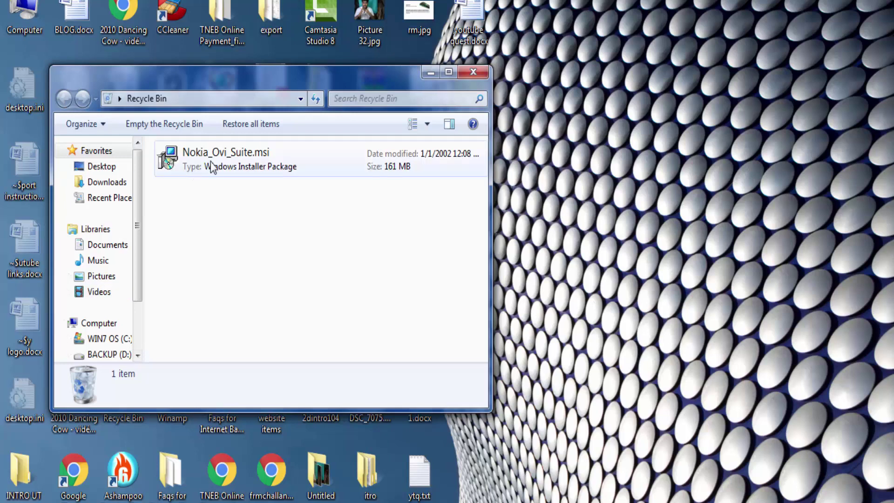
pyautogui.click(211, 168)
pyautogui.rightClick(210, 167)
pyautogui.click(245, 217)
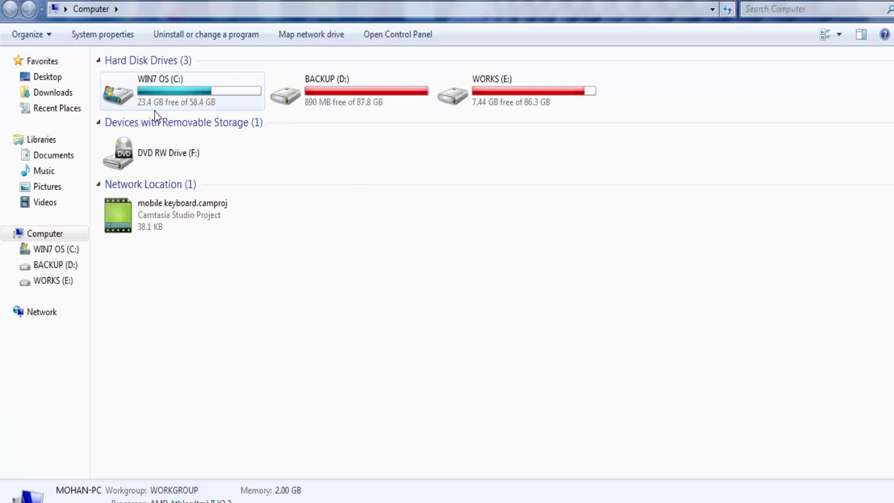
# Refresh the Computer view so WIN7 OS (C:) shows 23.4 GB free of 58.4 GB
pyautogui.rightClick(468, 223)
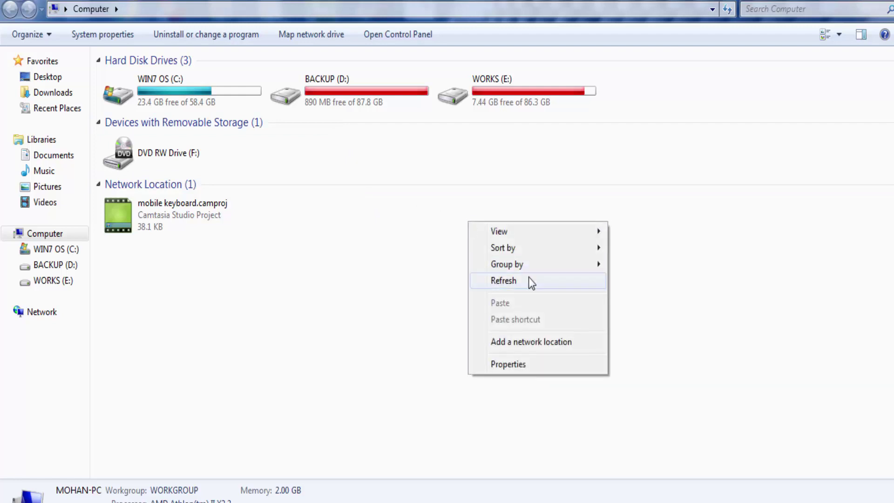
pyautogui.click(517, 282)
pyautogui.rightClick(481, 244)
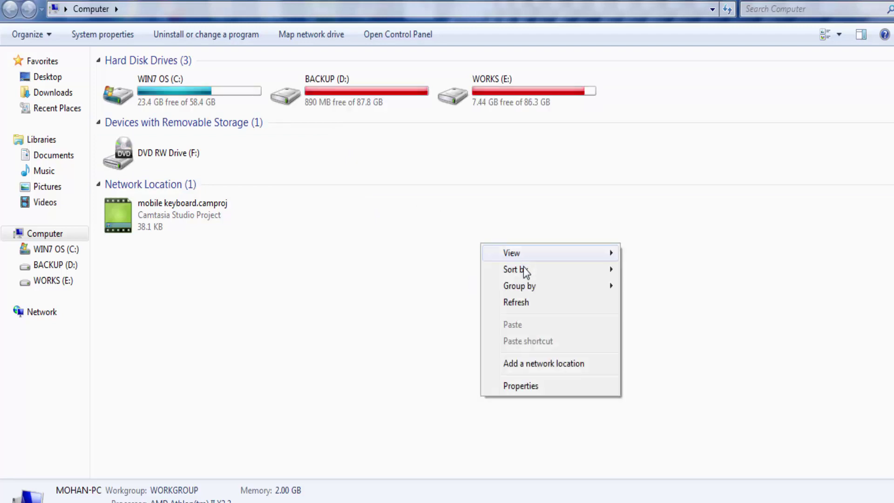
pyautogui.click(515, 302)
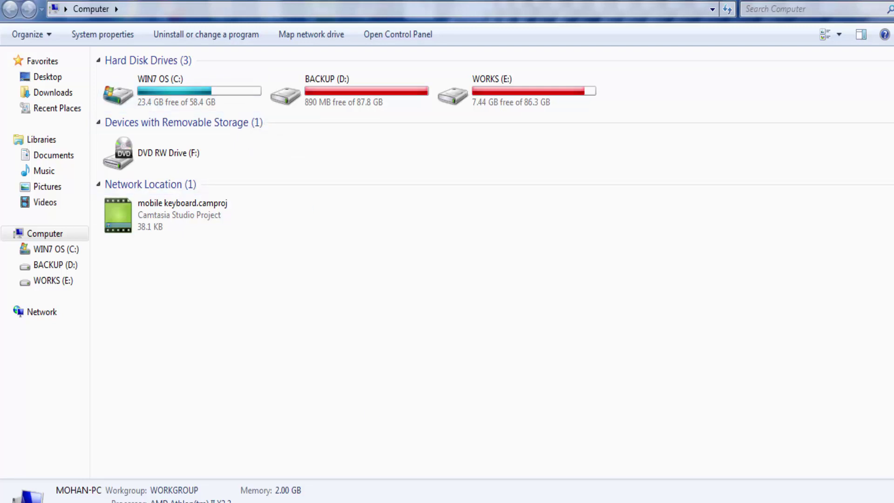
pyautogui.moveTo(425, 502)
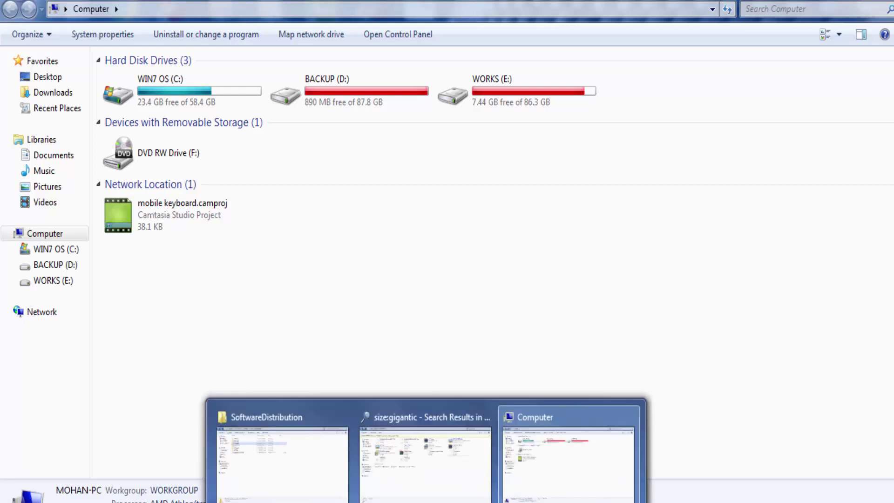
pyautogui.click(432, 483)
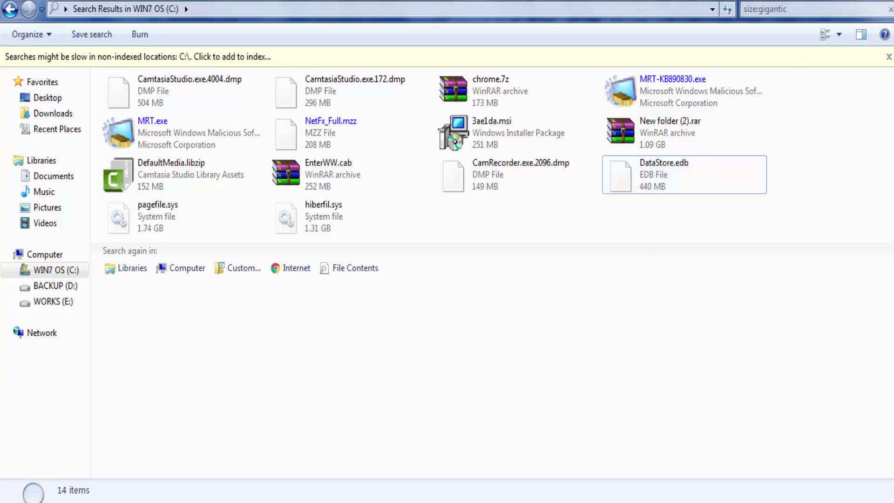
pyautogui.press('super+e')
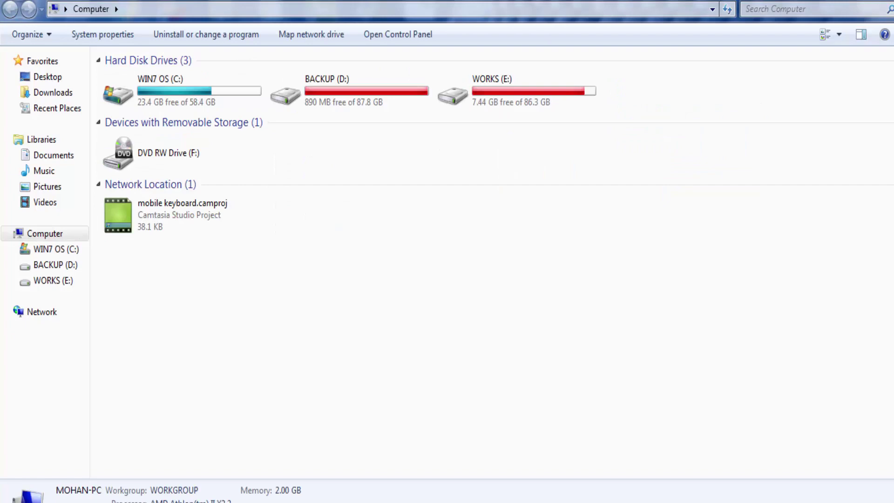
pyautogui.press('super+d')
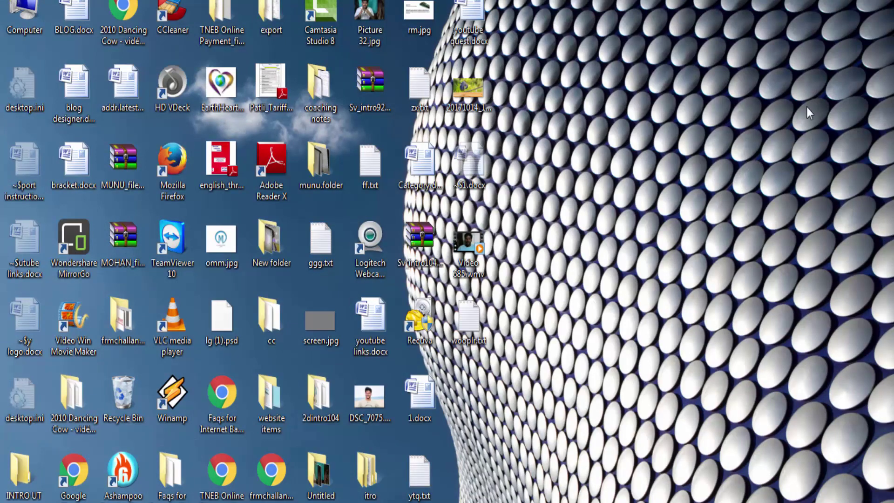
pyautogui.doubleClick(9, 15)
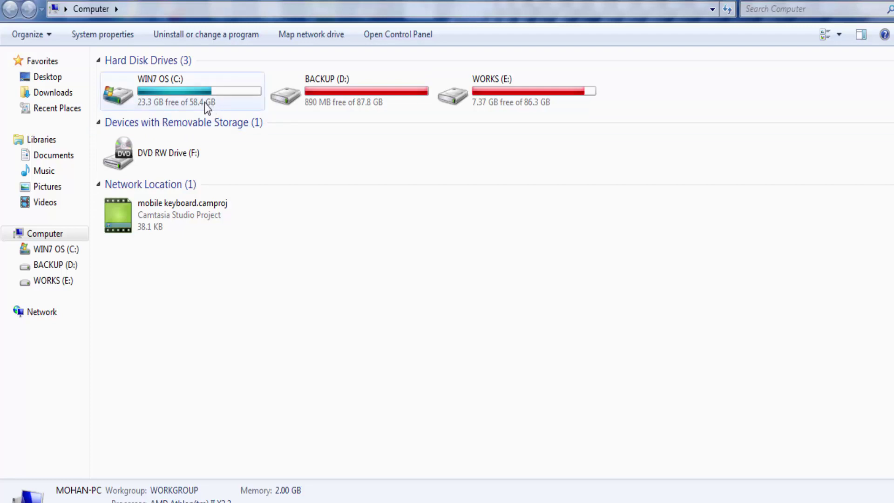
pyautogui.moveTo(261, 93)
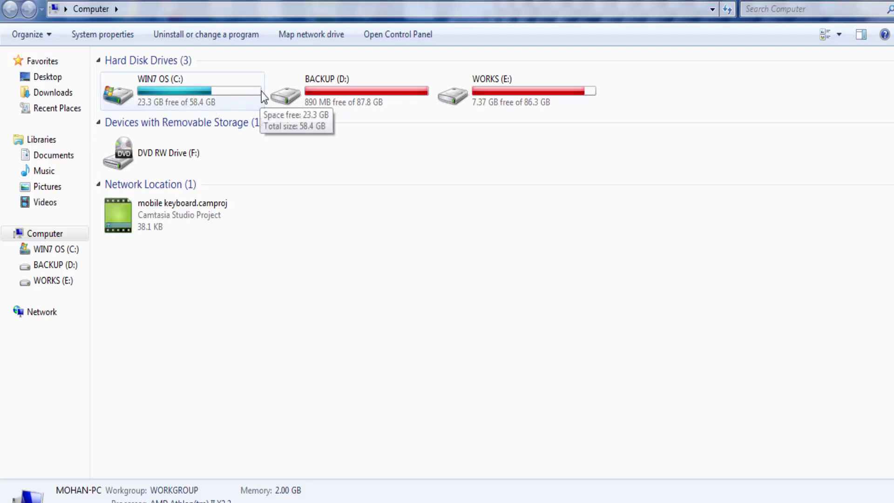